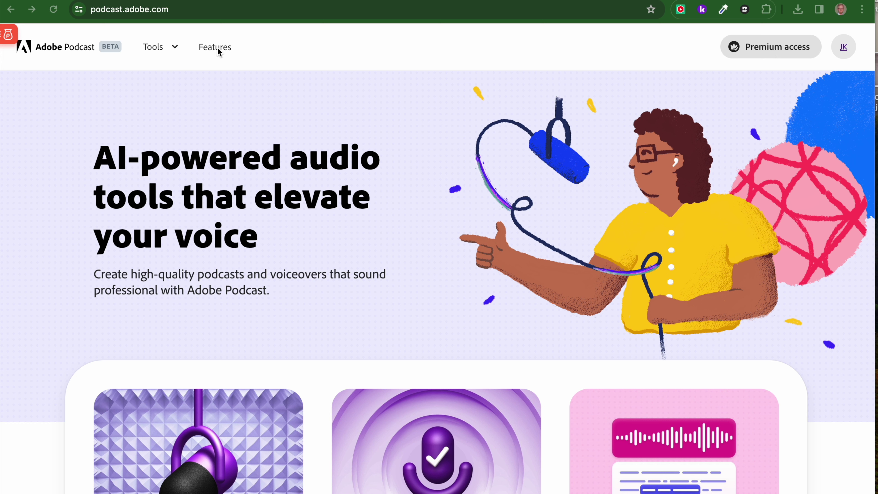
- Open the features page and compare the Free and Express Premium plans
left_click(225, 48)
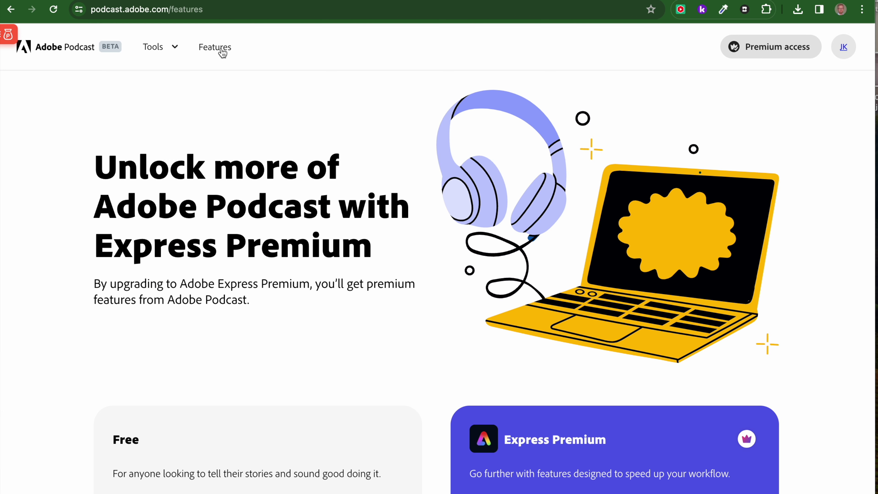
scroll(388, 318, "down", 6)
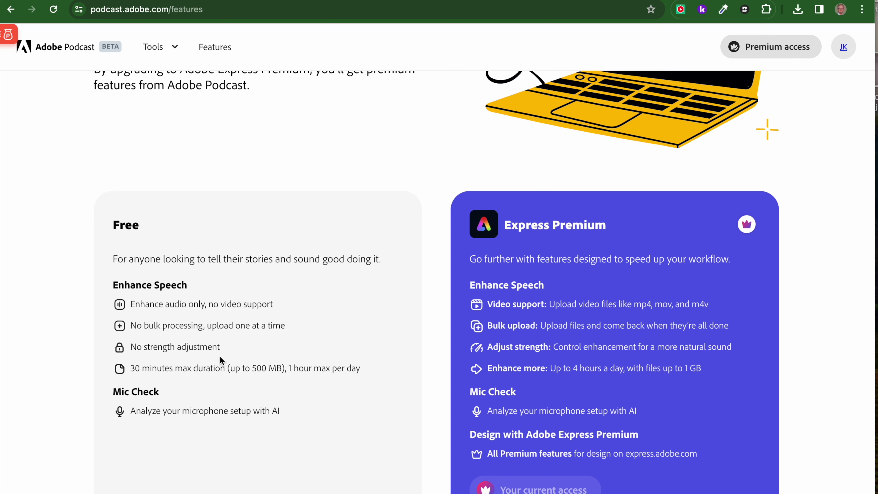
scroll(286, 358, "up", 5)
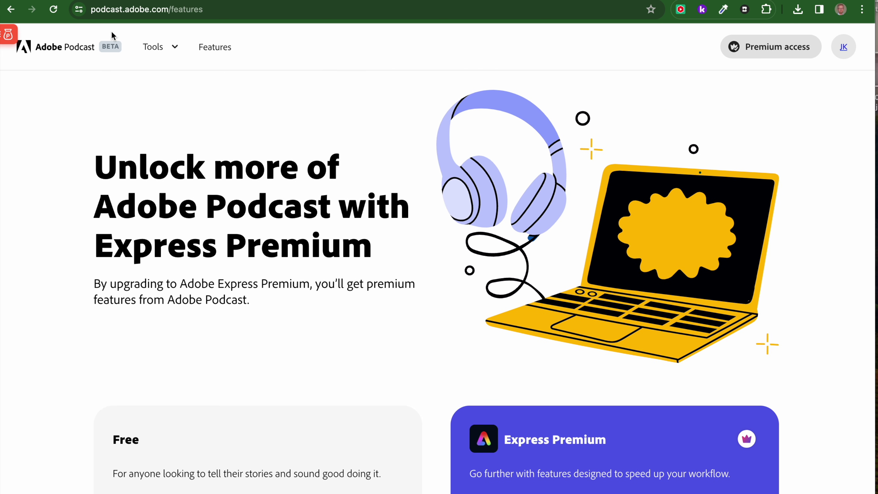
- Open the Mic Check tool and run a microphone test with the suggested phrase
left_click(161, 53)
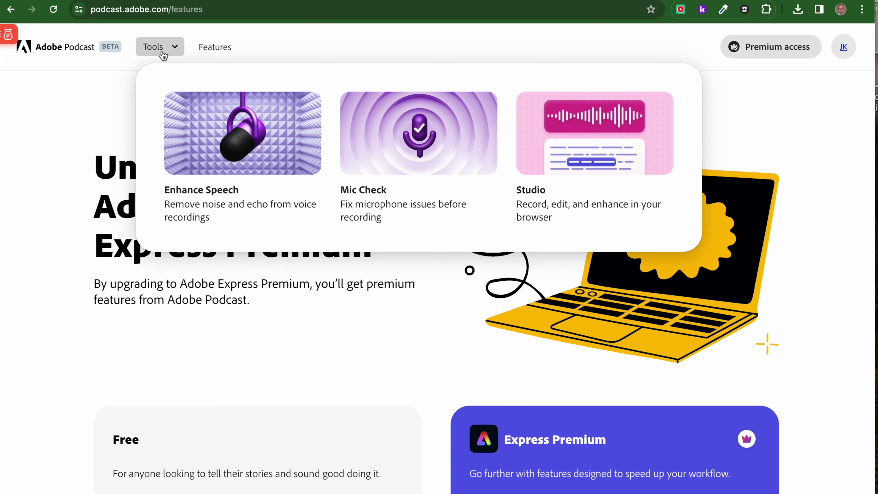
left_click(392, 172)
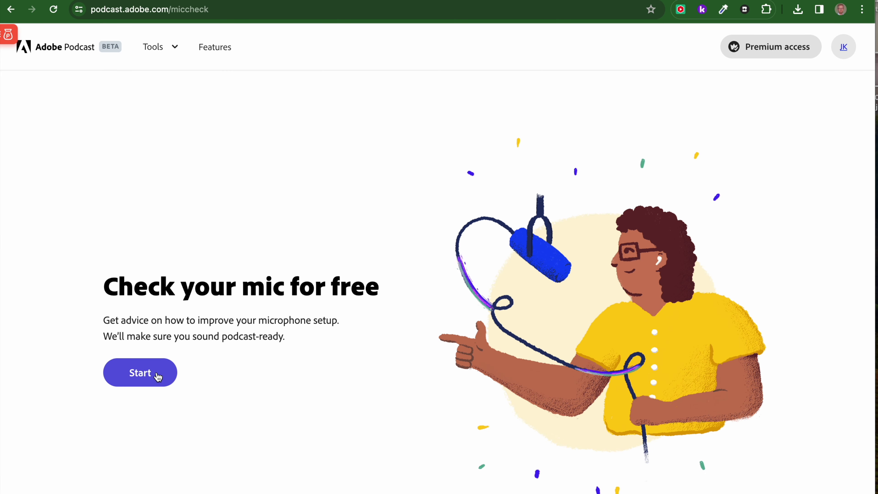
left_click(158, 377)
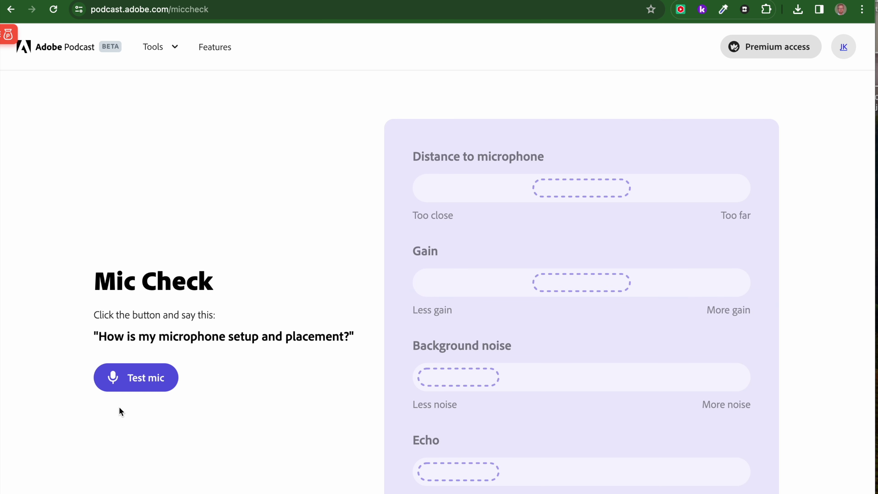
left_click(140, 380)
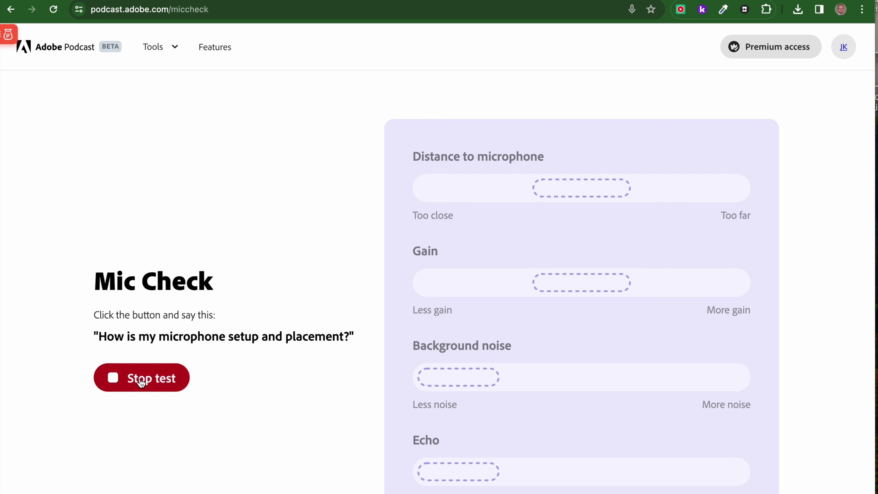
left_click(151, 385)
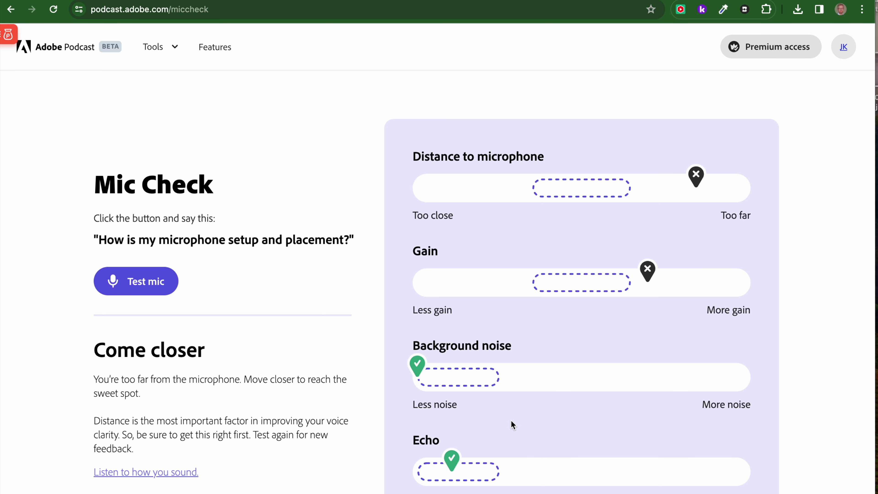
- Review the distance, gain, background noise and echo ratings and the advice, and run the microphone test again
scroll(511, 419, "down", 1)
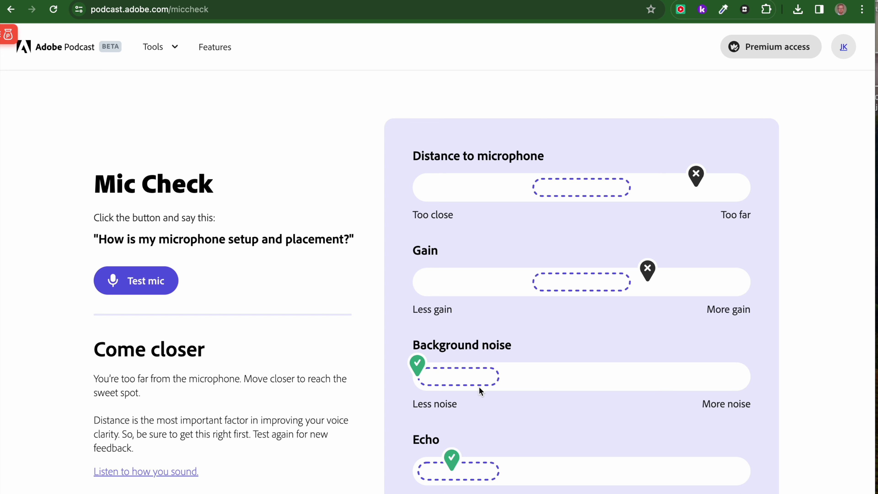
scroll(528, 439, "down", 1)
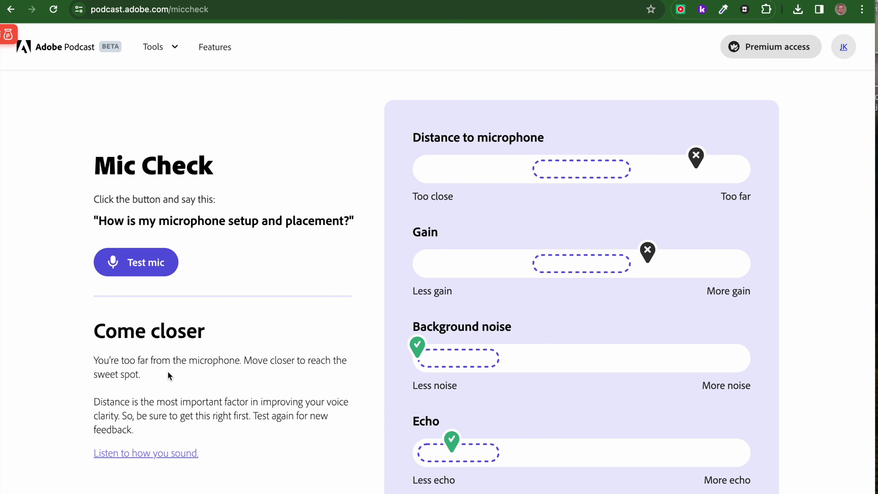
left_click(135, 268)
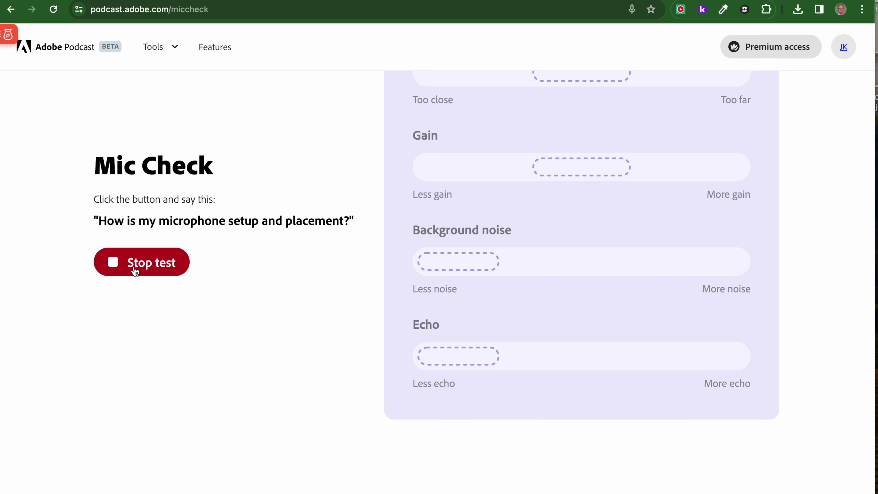
left_click(137, 271)
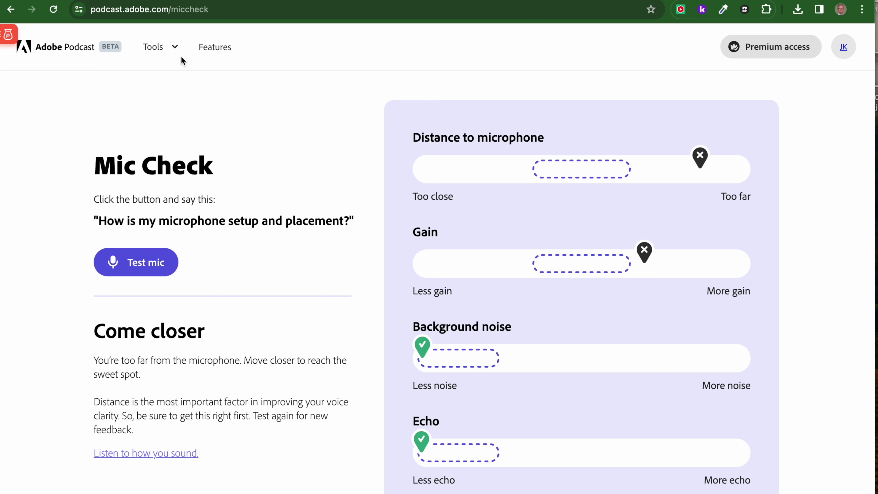
- Create a new Studio project and title it with the host's first name followed by "podcast"
left_click(170, 55)
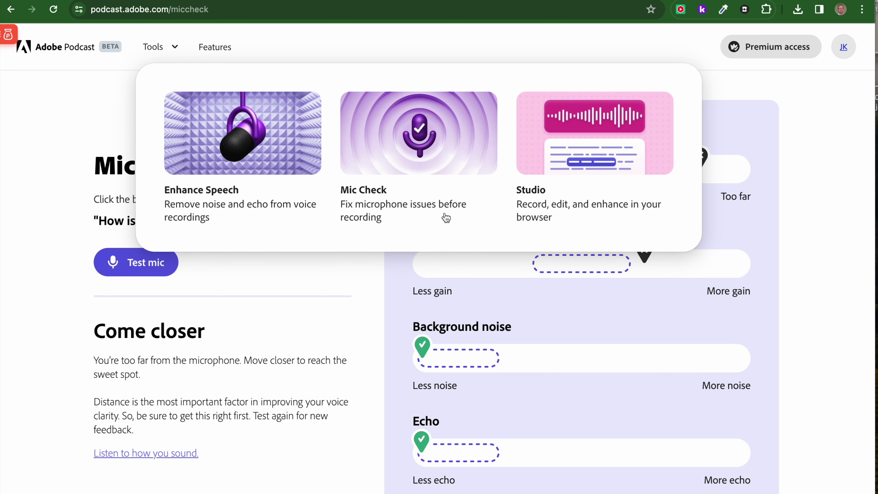
left_click(545, 198)
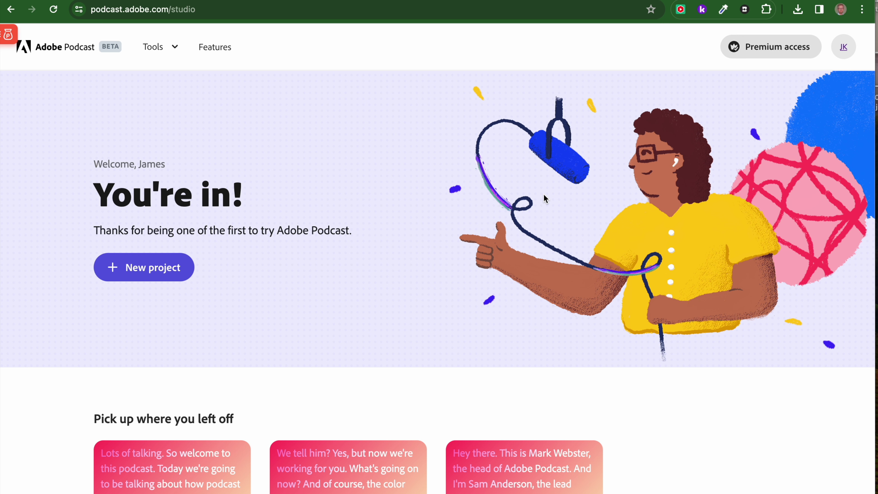
left_click(152, 269)
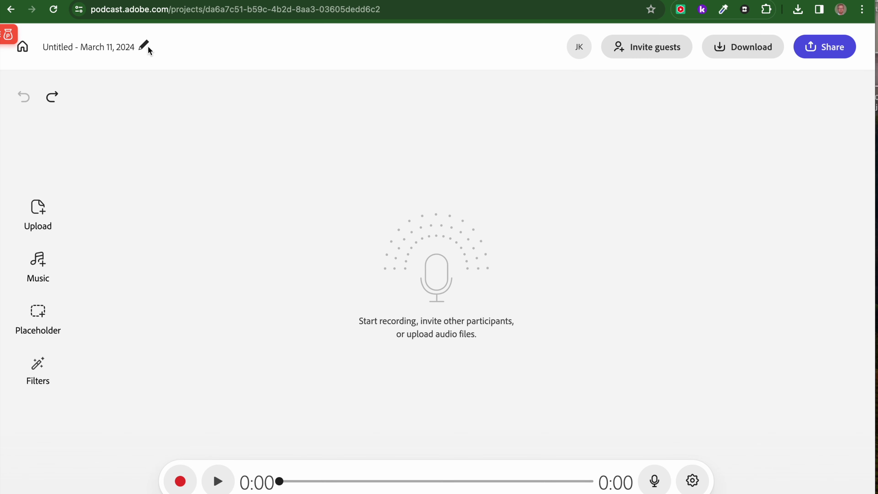
left_click(144, 45)
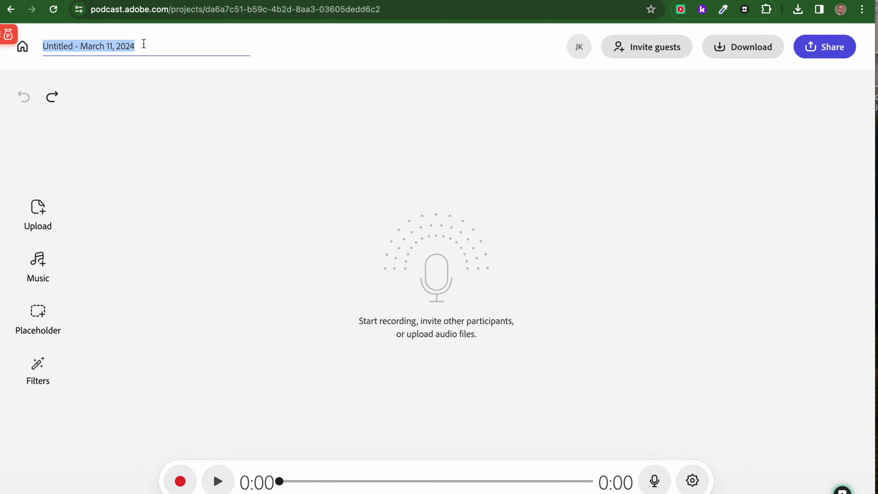
type("James po")
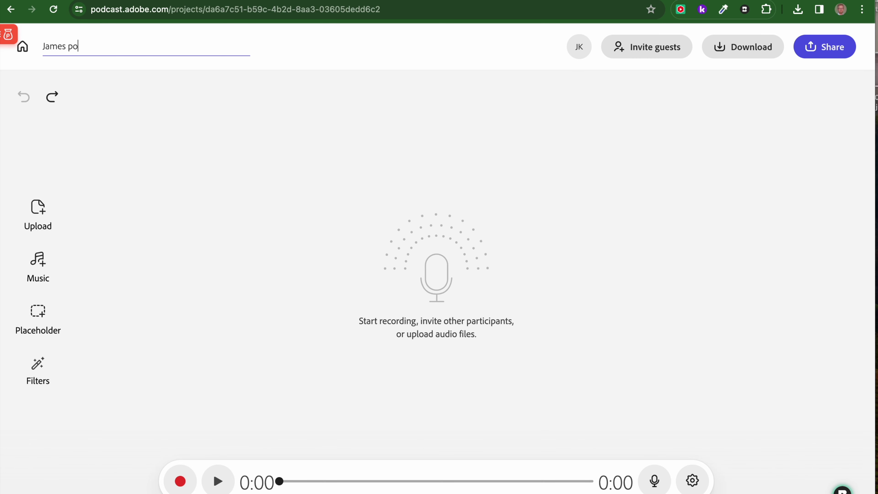
type("dcast")
- Check the recording microphone, record about 14 seconds of speech and play back the beginning of the recording
left_click(693, 480)
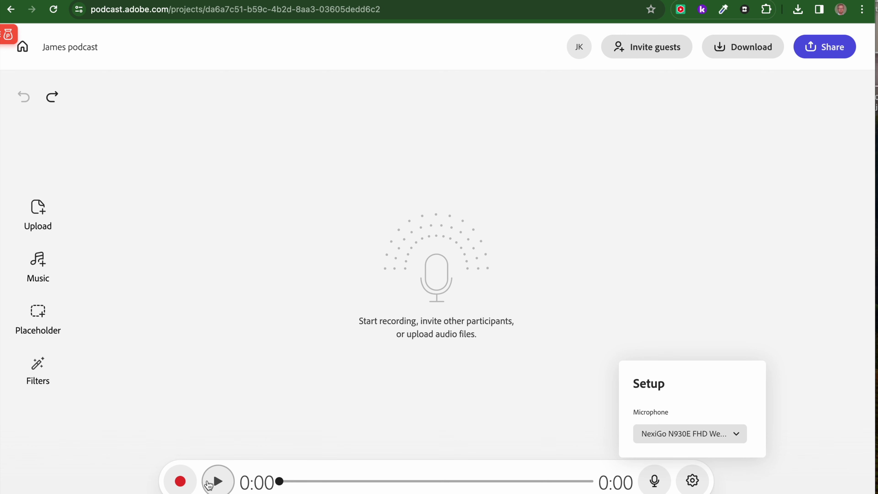
left_click(180, 482)
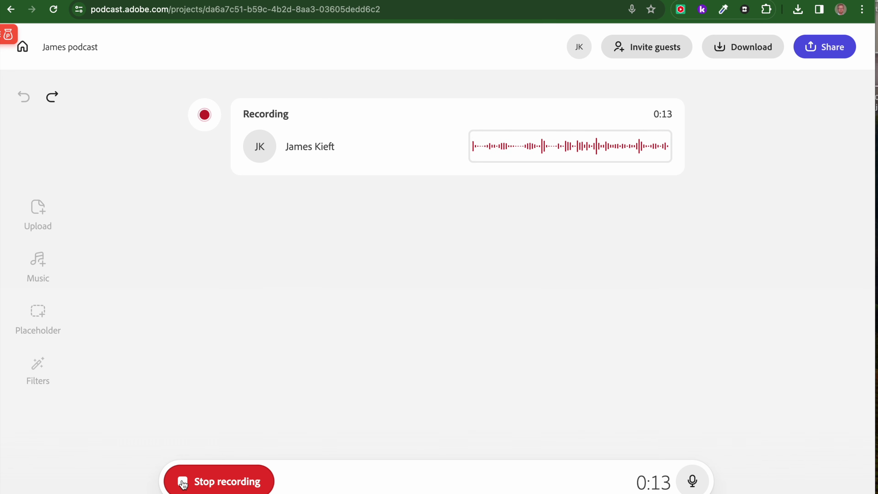
left_click(183, 485)
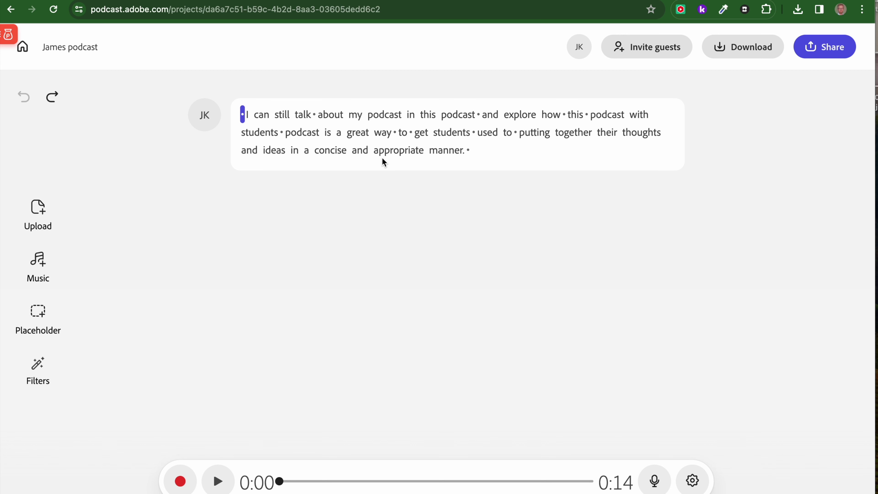
left_click(219, 485)
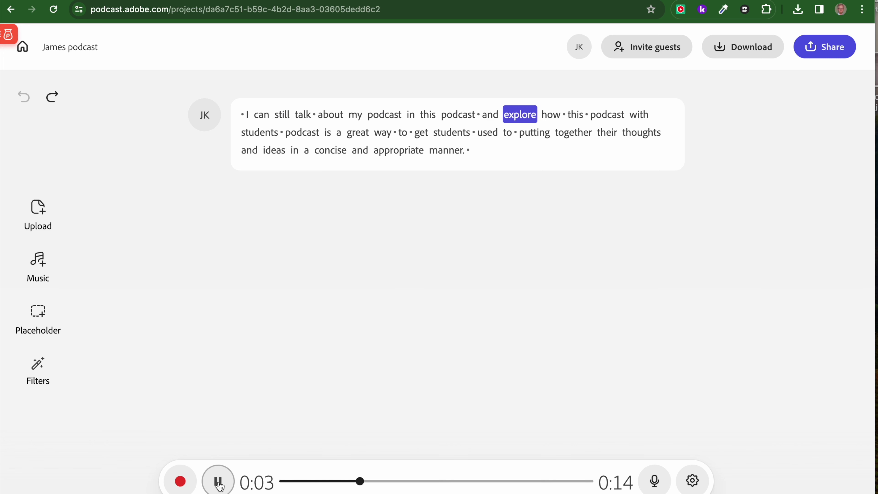
left_click(219, 483)
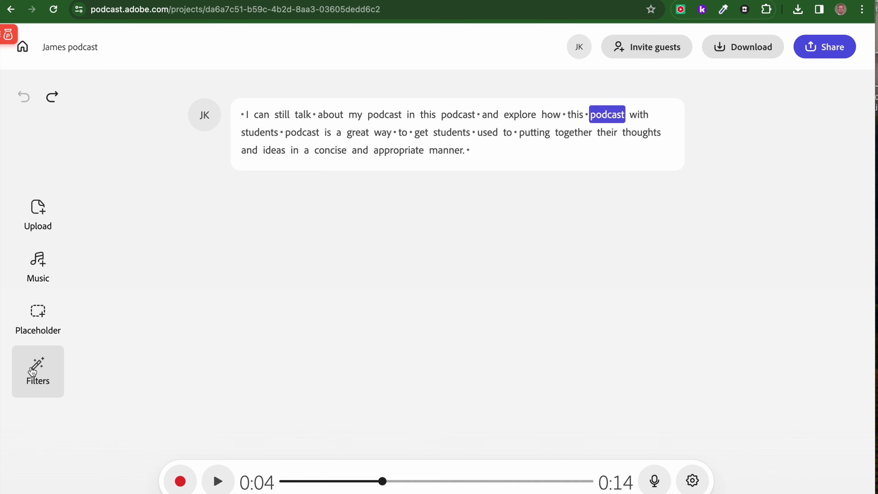
- Turn on the Enhance speech filter for the transcribed audio
left_click(39, 370)
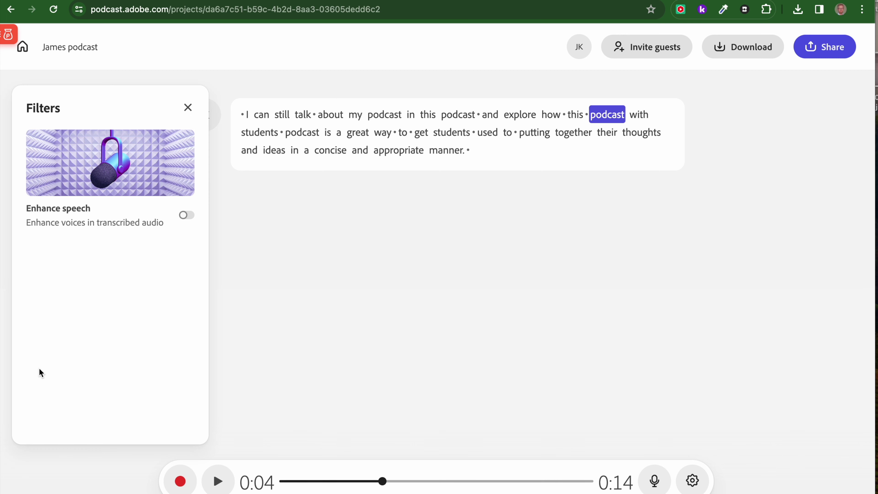
left_click(184, 216)
left_click(189, 108)
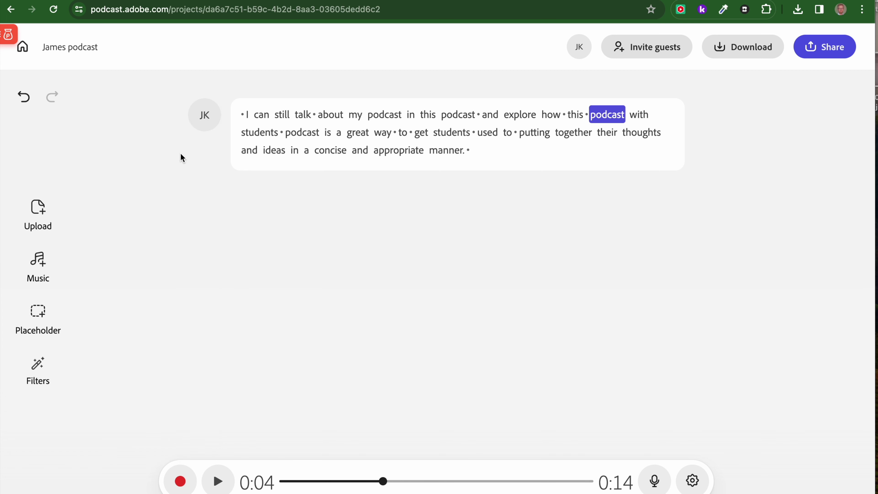
- Listen to the enhanced recording from the paused word onward and again from the start of the transcript
left_click(215, 488)
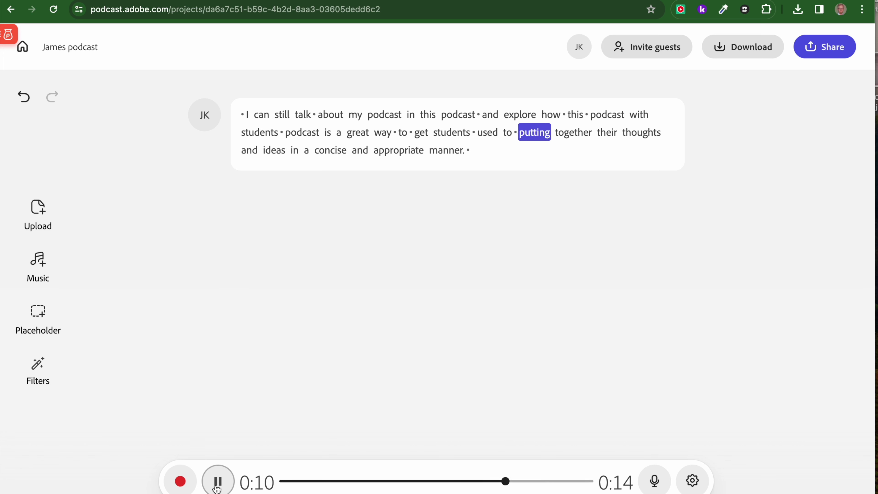
left_click(217, 487)
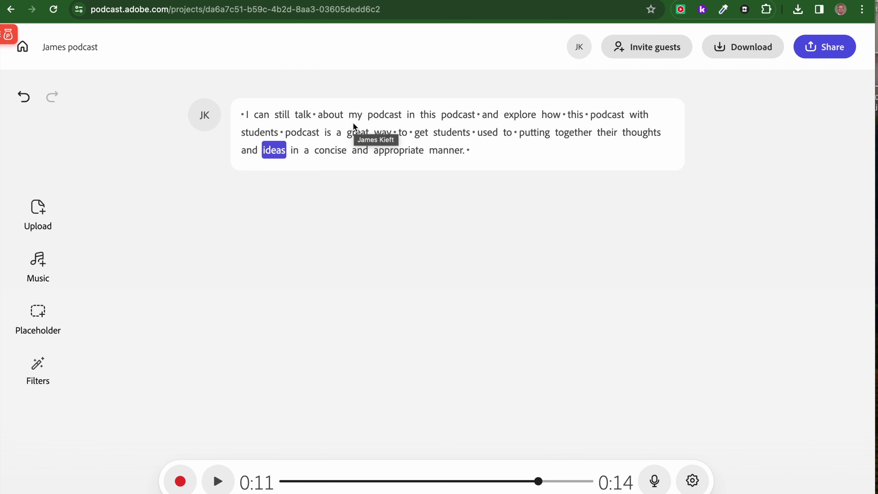
left_click(243, 114)
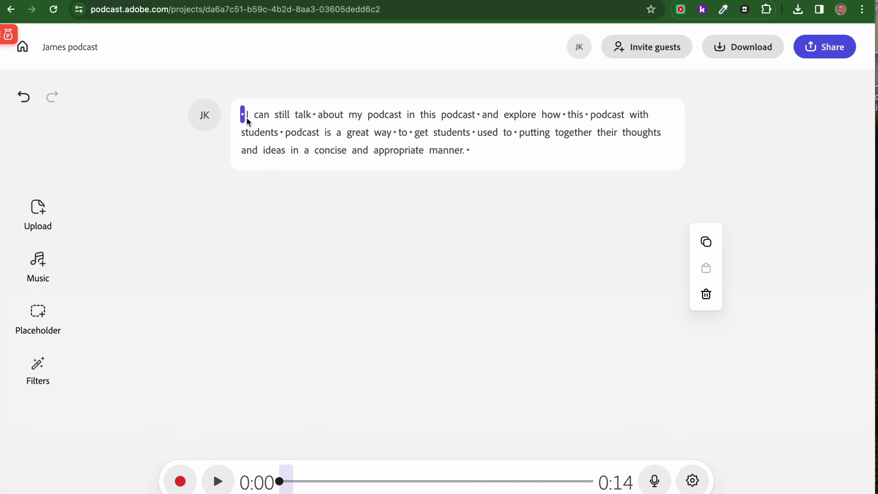
left_click(217, 481)
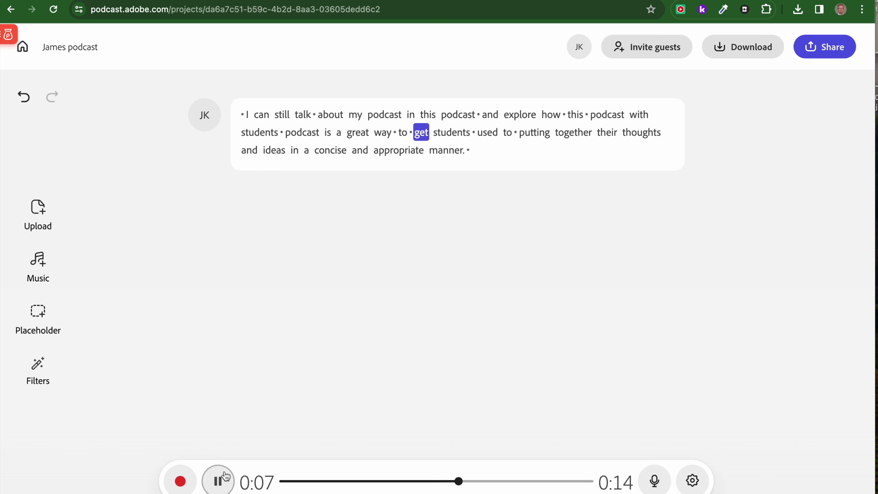
left_click(231, 468)
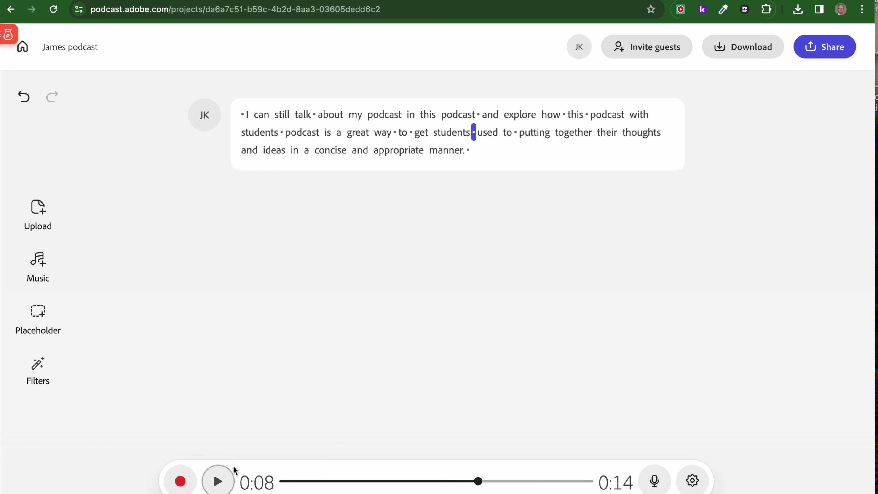
- Delete the pauses after "way" and after "to" in the transcript phrase "a great way to get students"
left_click(394, 133)
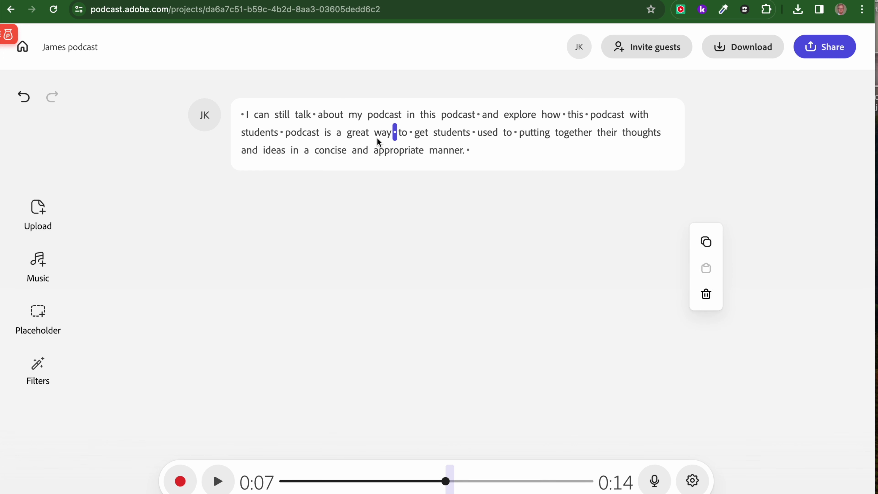
left_click(708, 299)
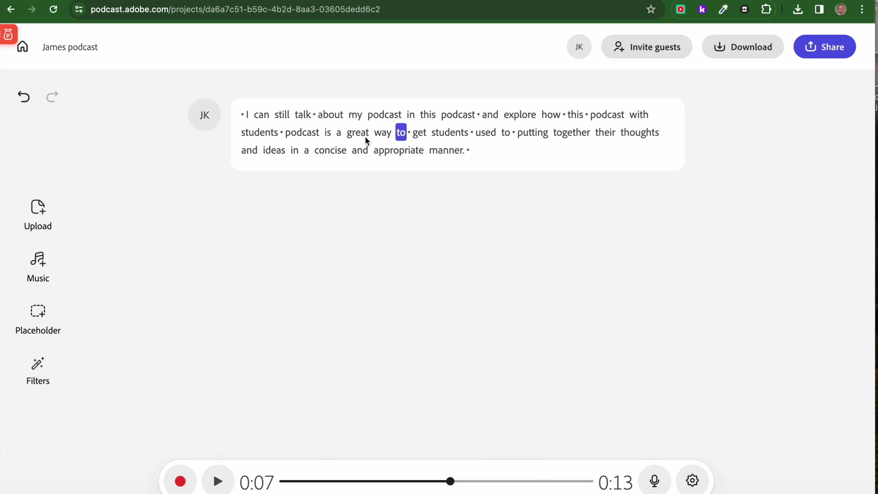
left_click(410, 134)
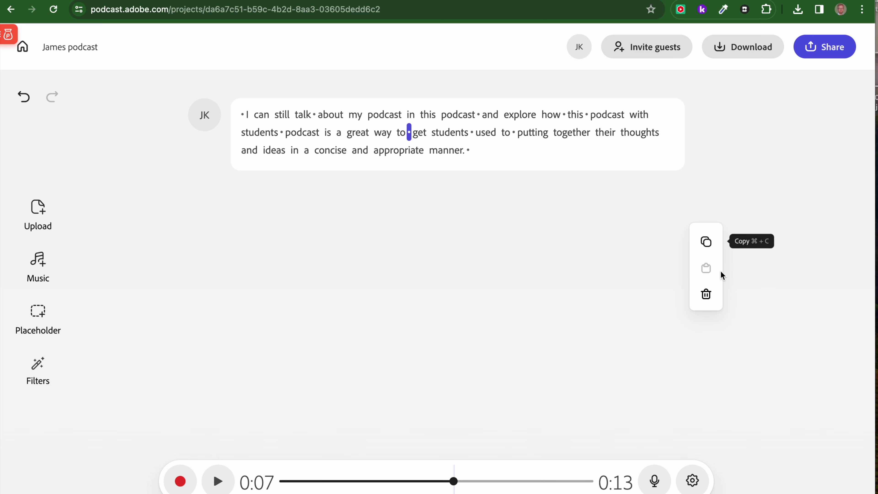
left_click(707, 294)
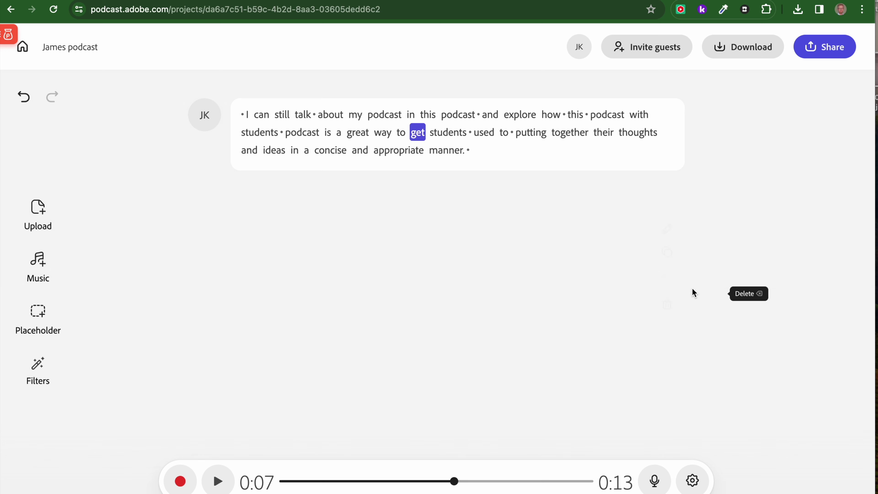
- Delete the pauses after "students" and after "used to" in the transcript, and play the edited recording from the word "great"
left_click(472, 134)
left_click(706, 294)
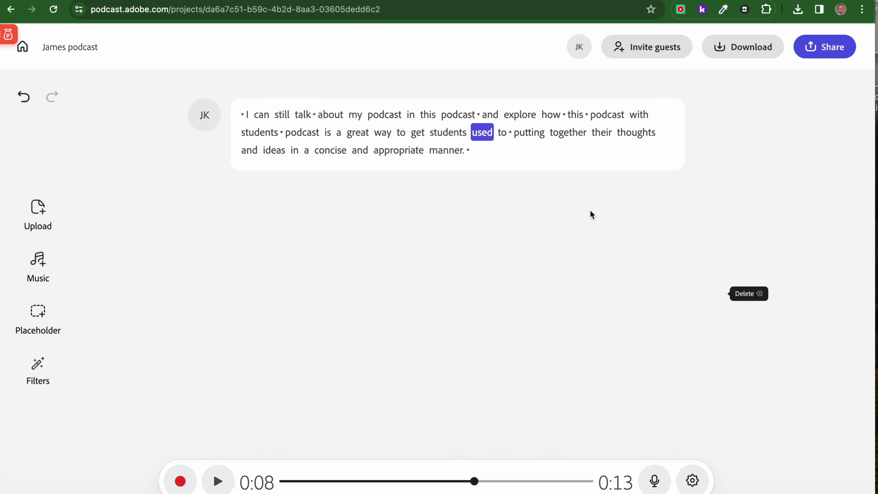
left_click(510, 133)
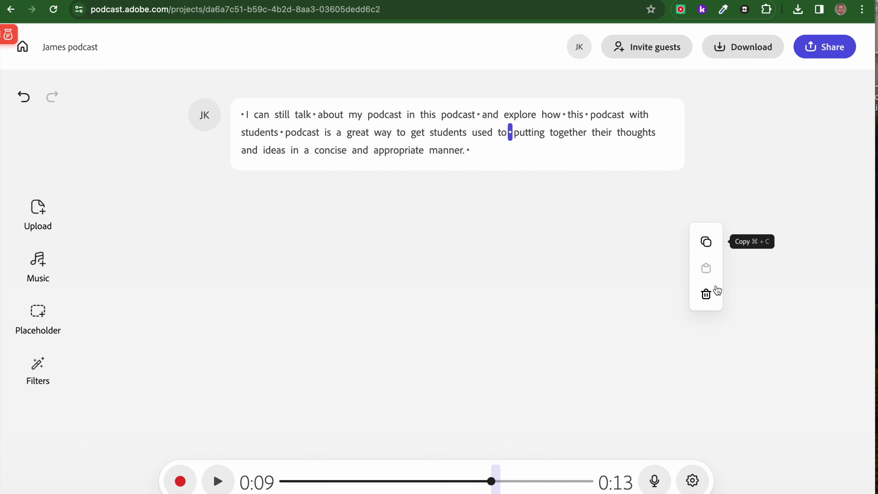
left_click(706, 294)
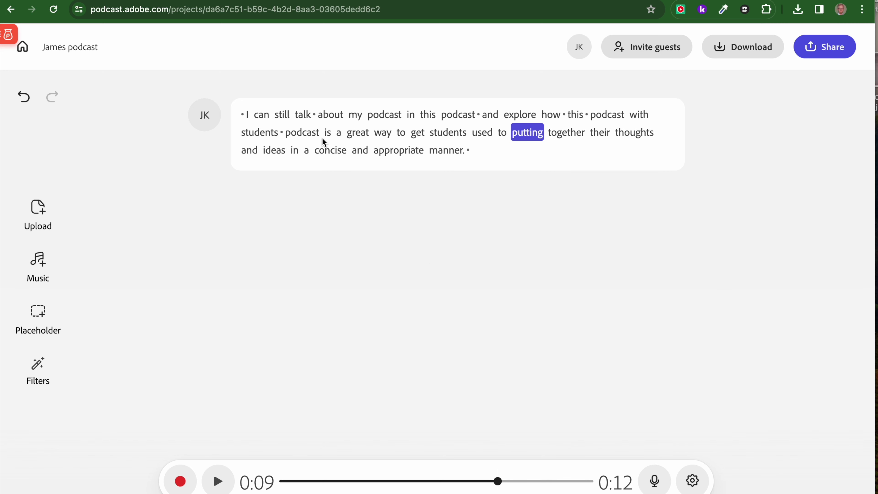
left_click(358, 133)
left_click(213, 480)
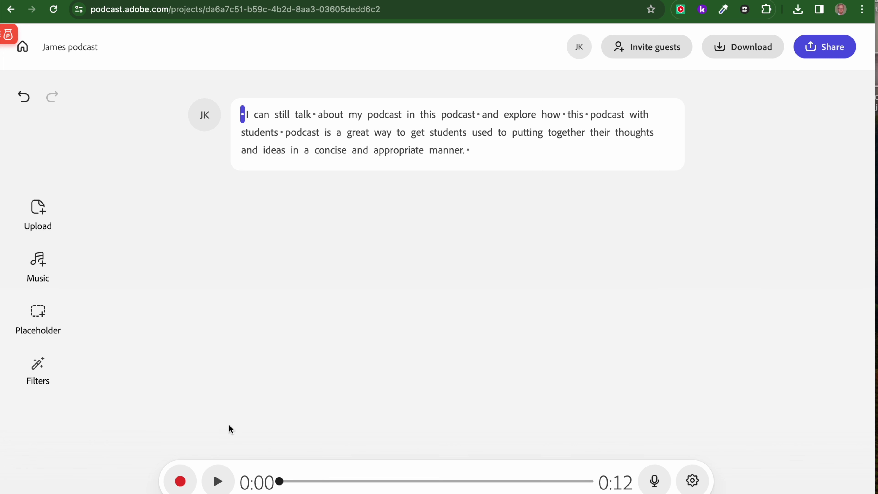
- Insert the "Low energy (long)" outro from the Chambers music collection at the transcript's last word, "manner.", and close the music library
double_click(453, 152)
left_click(39, 273)
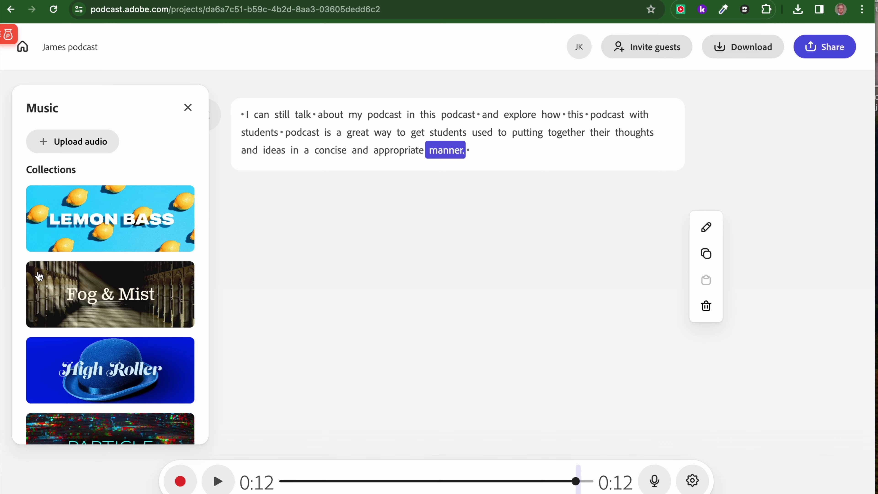
scroll(121, 343, "down", 9)
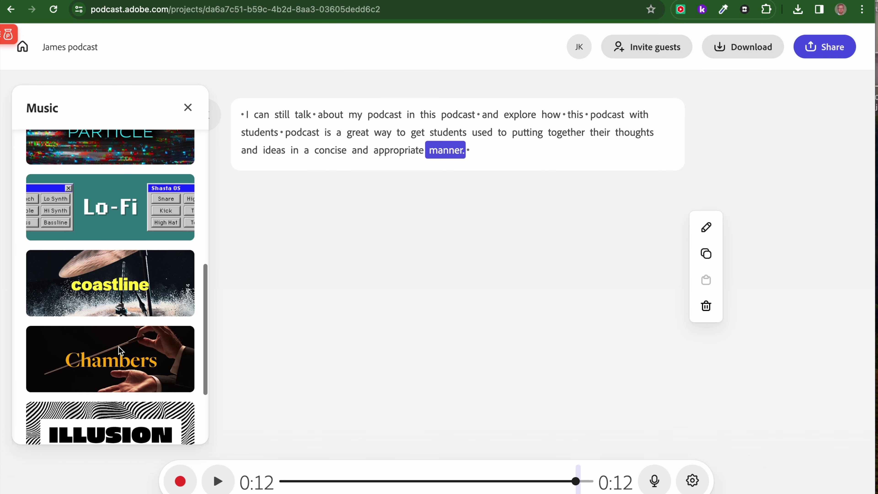
scroll(119, 347, "down", 2)
left_click(89, 300)
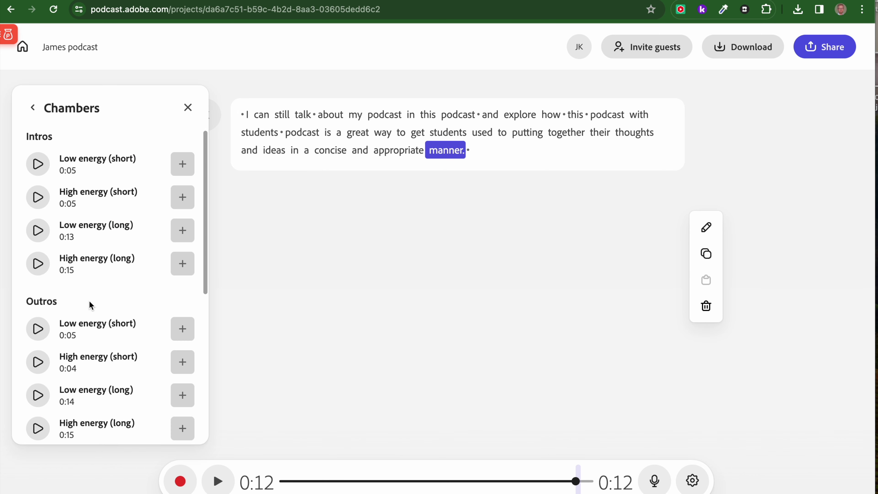
scroll(178, 338, "down", 2)
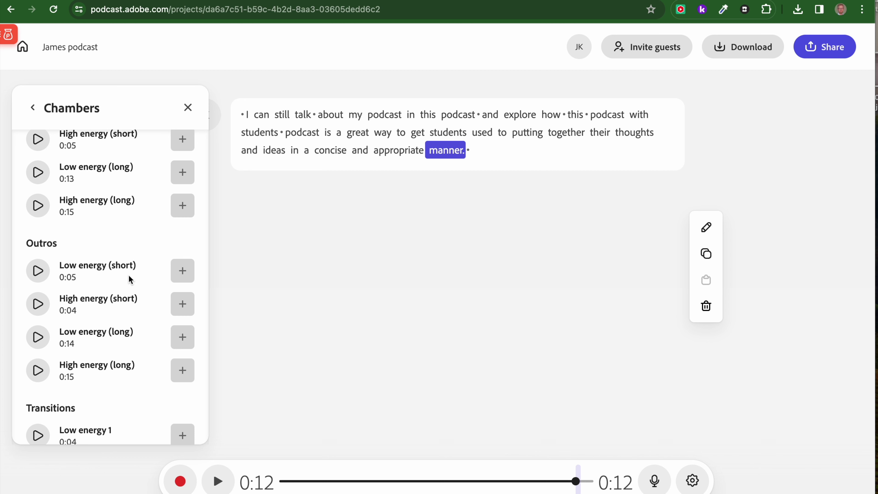
left_click(183, 338)
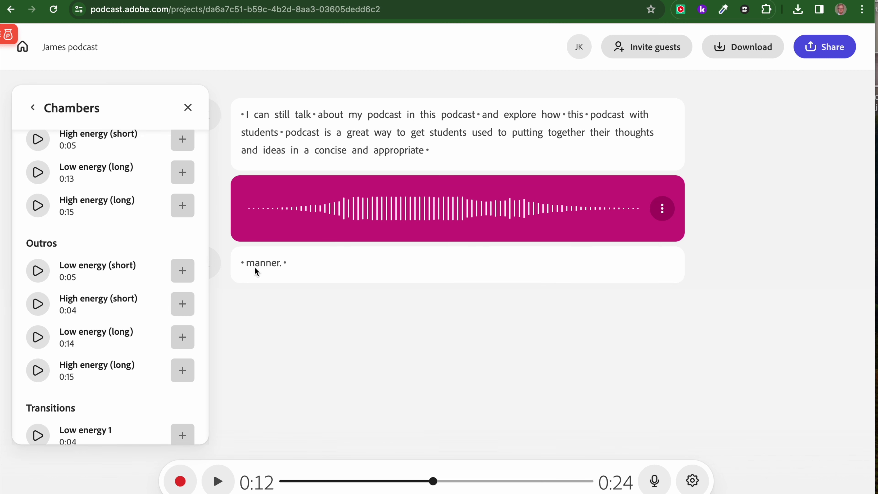
left_click(278, 275)
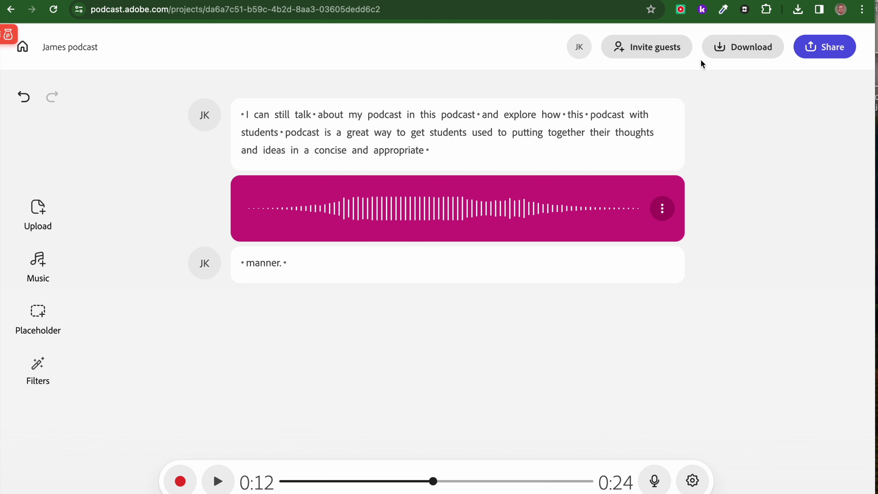
- View the template sharing options, and download the podcast's audio and transcript to the Desktop under the suggested file names
left_click(808, 49)
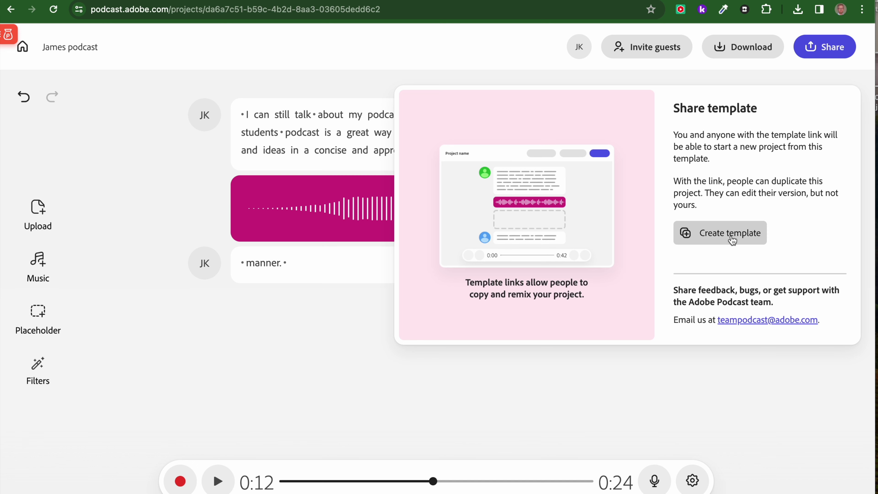
left_click(550, 74)
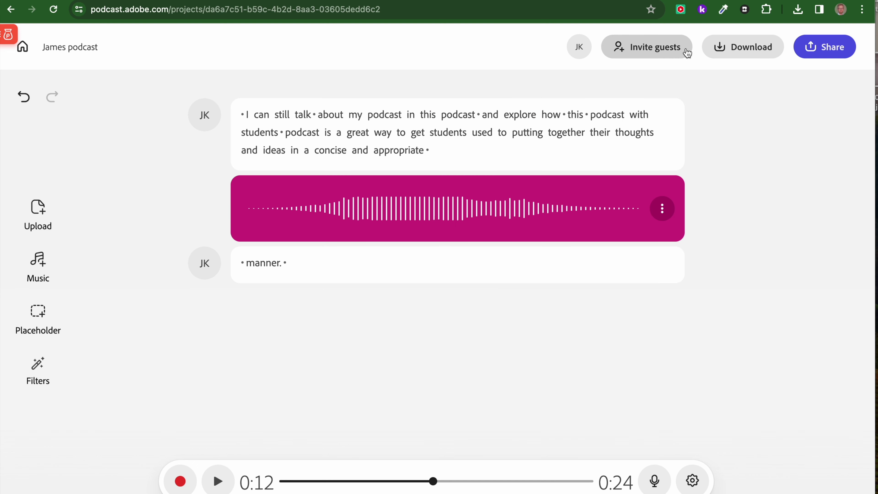
left_click(749, 47)
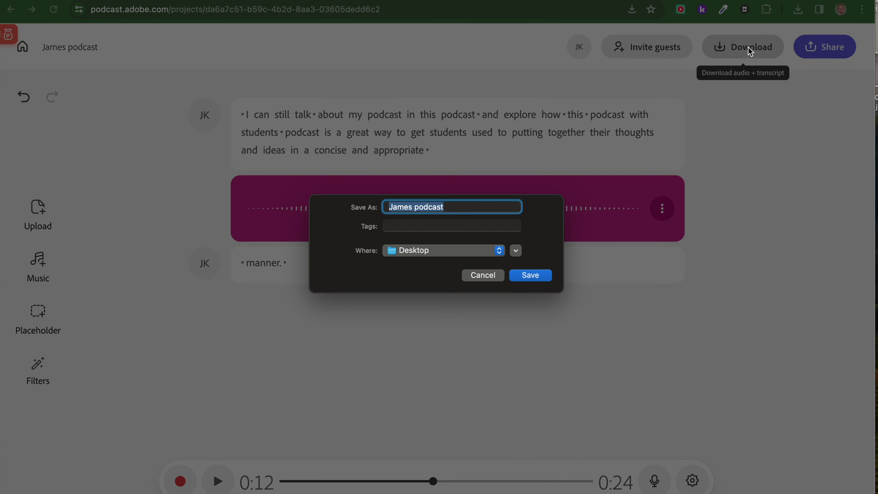
left_click(524, 277)
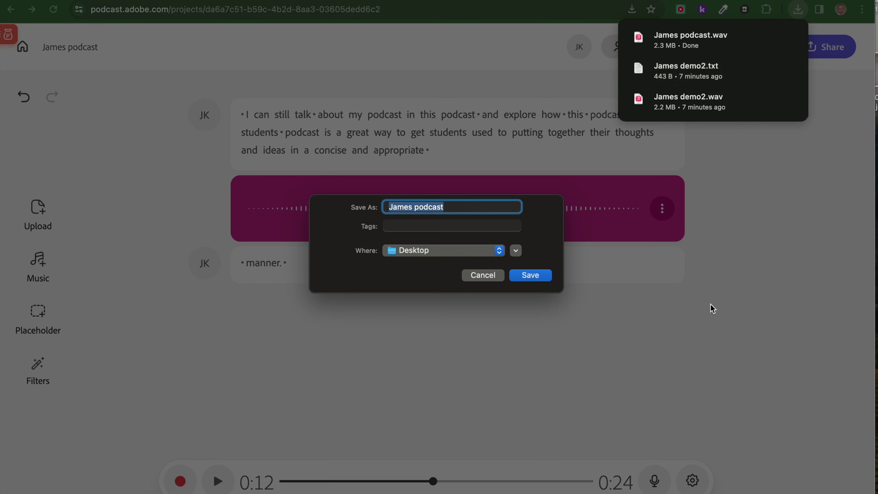
left_click(542, 276)
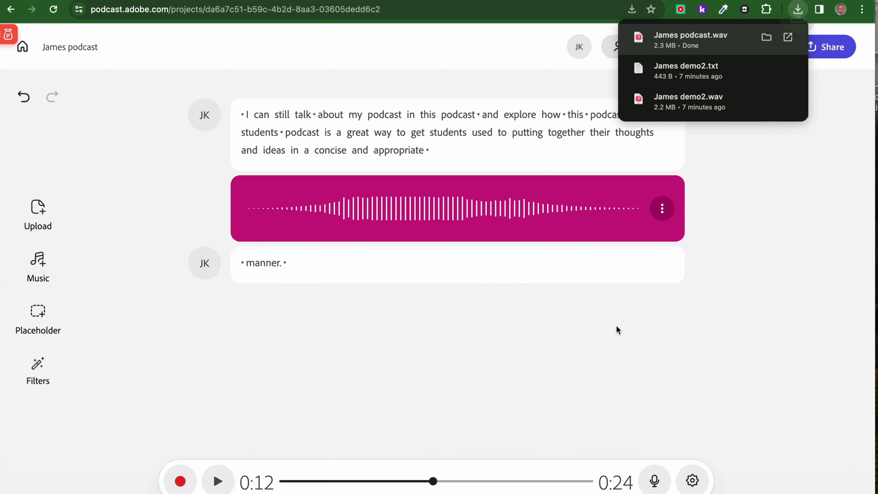